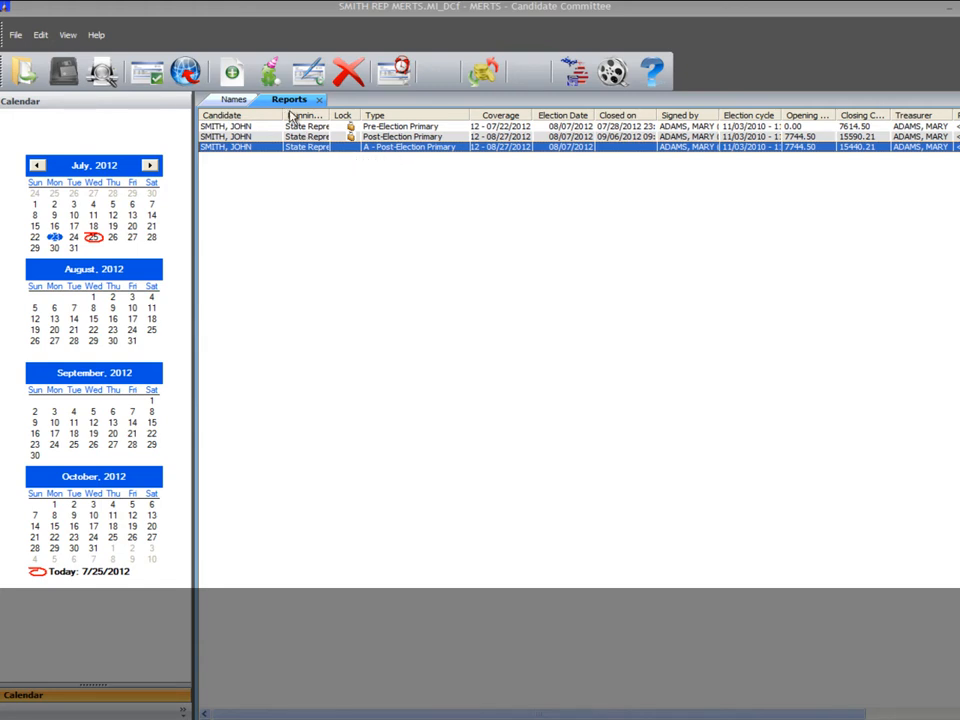
Step: Start a new incidental office expense transaction with COMMUNITY CENTER as the name
left_click(482, 71)
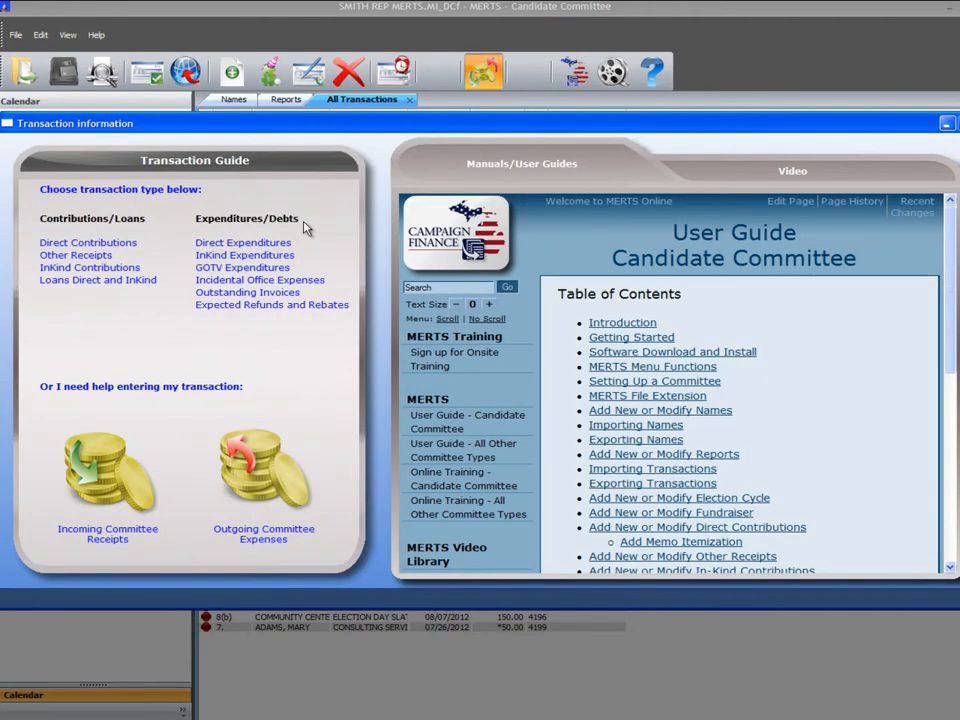
left_click(313, 285)
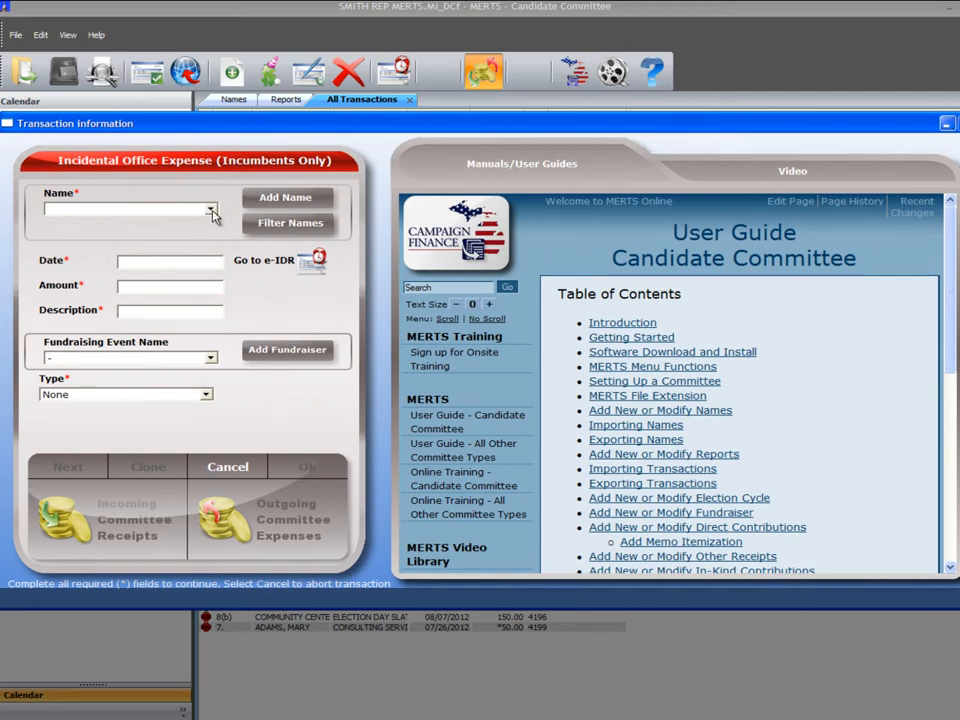
left_click(211, 210)
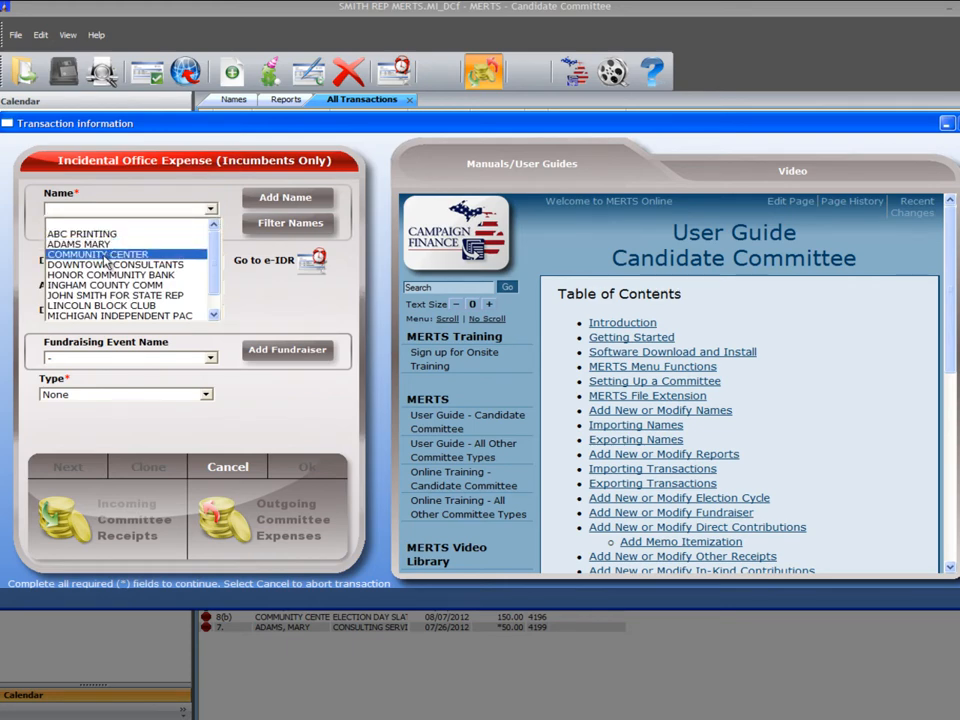
left_click(106, 255)
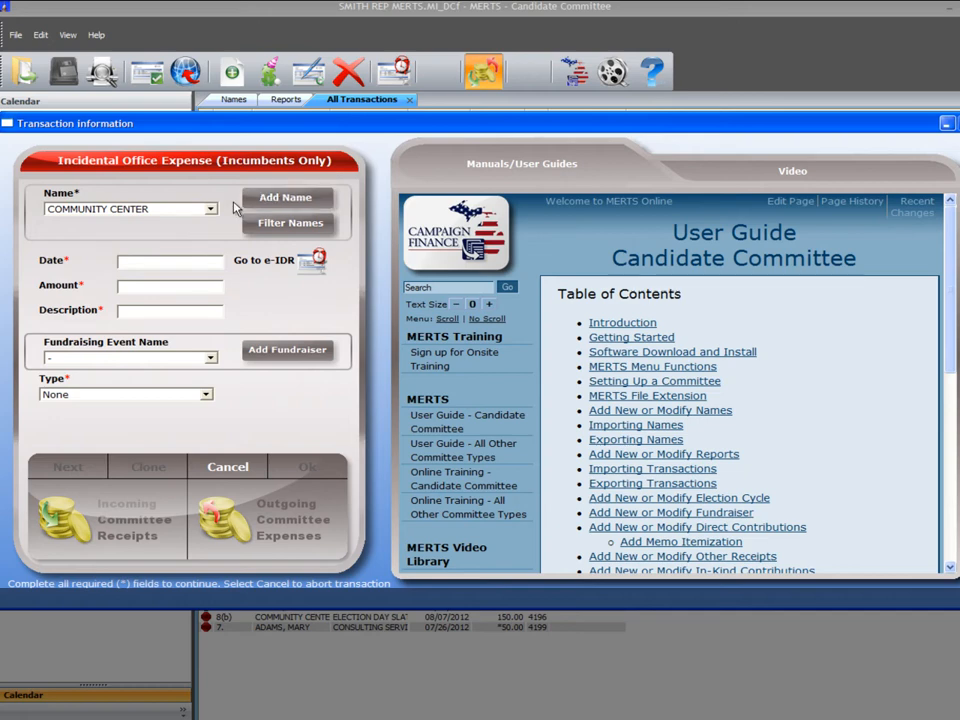
Step: Fill in the expense's date as 07/27/2012, its amount as $250.00 and its description as OFFICE SPACE
left_click(158, 265)
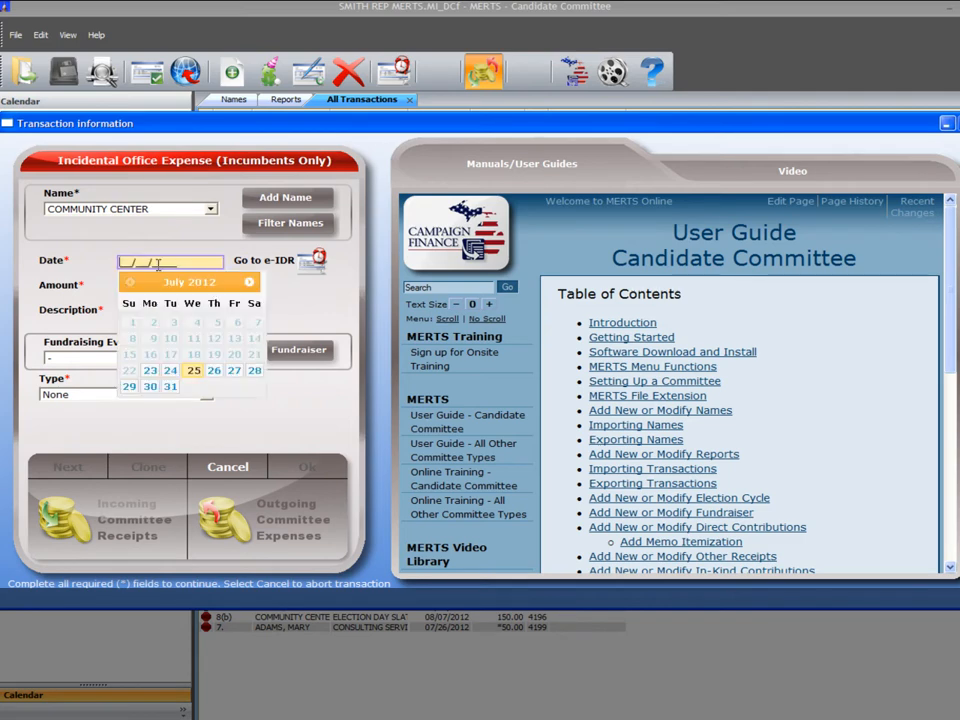
left_click(236, 372)
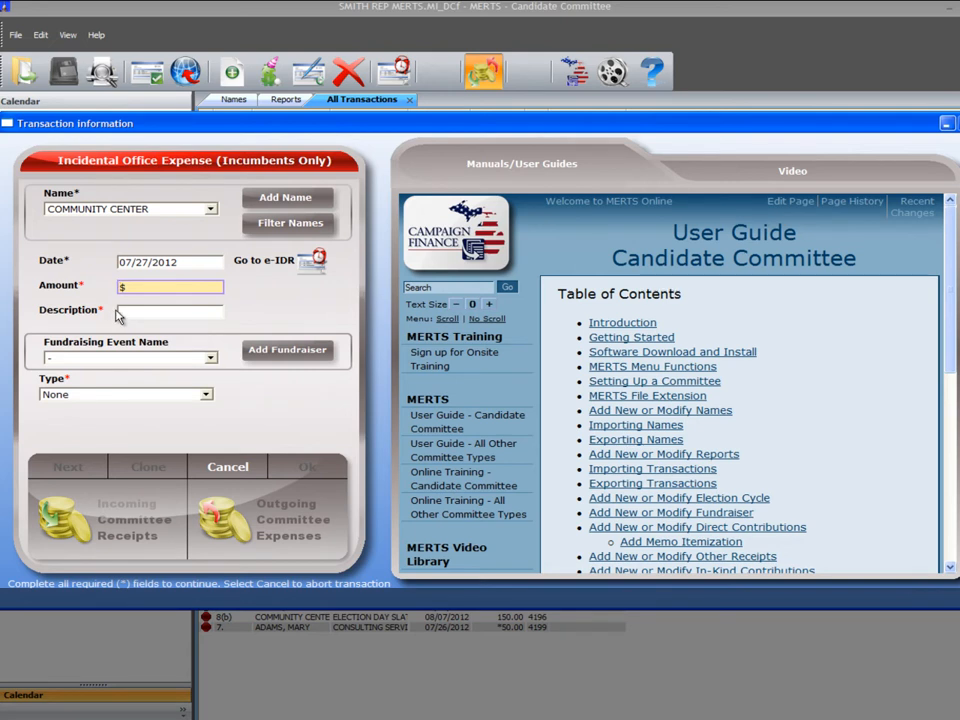
type("250")
left_click(118, 312)
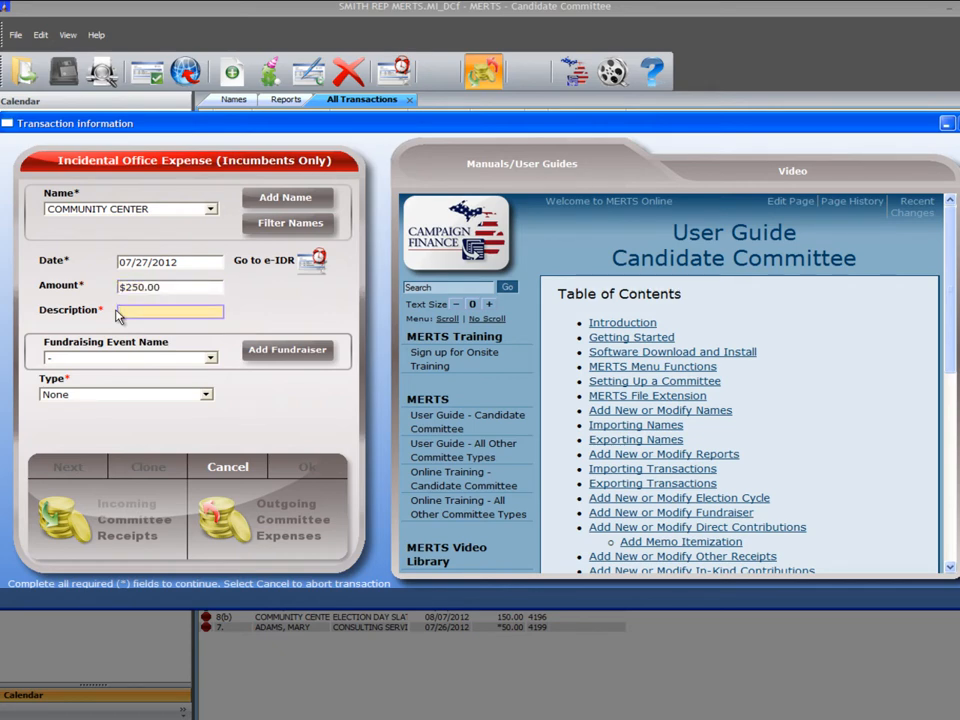
type("OFFICE SPACE")
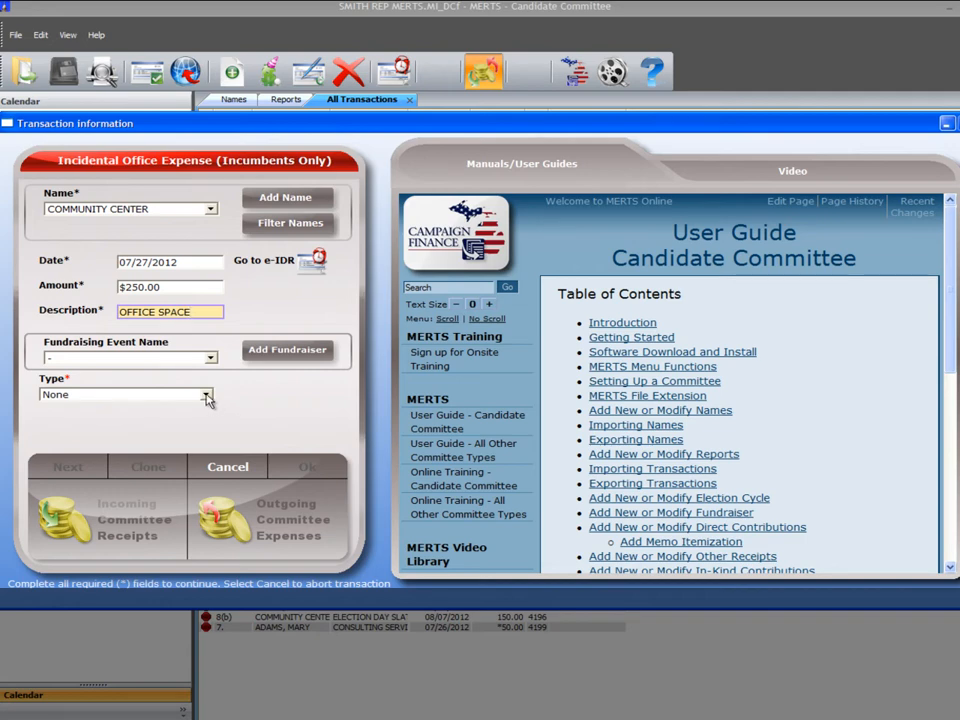
Step: Set the incidental office expense's type to Residence Disbursement
left_click(206, 395)
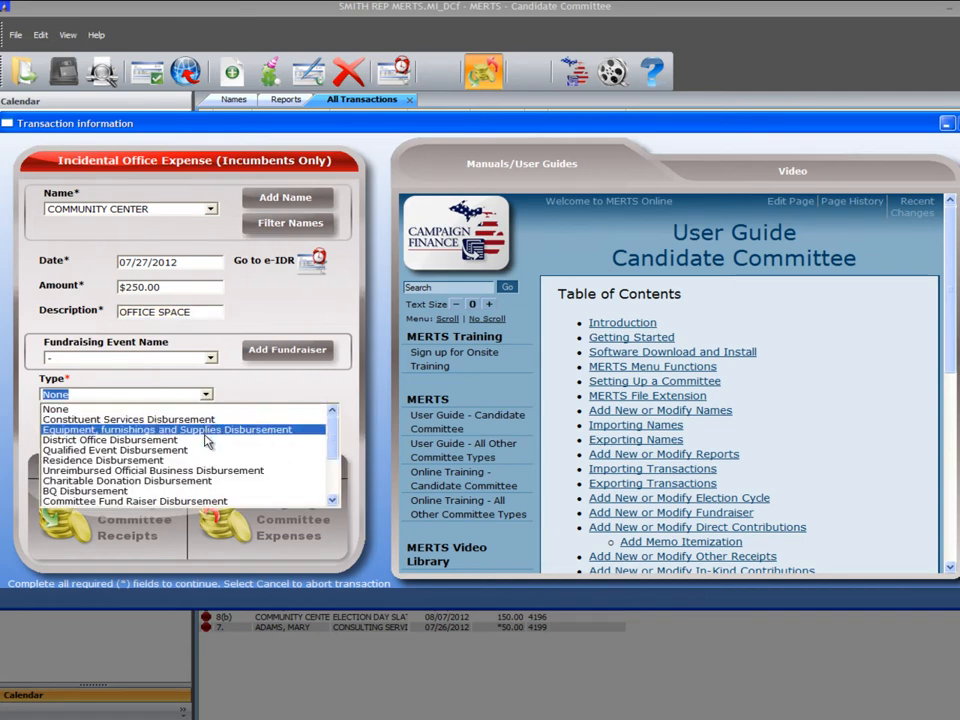
scroll(200, 460, "down", 2)
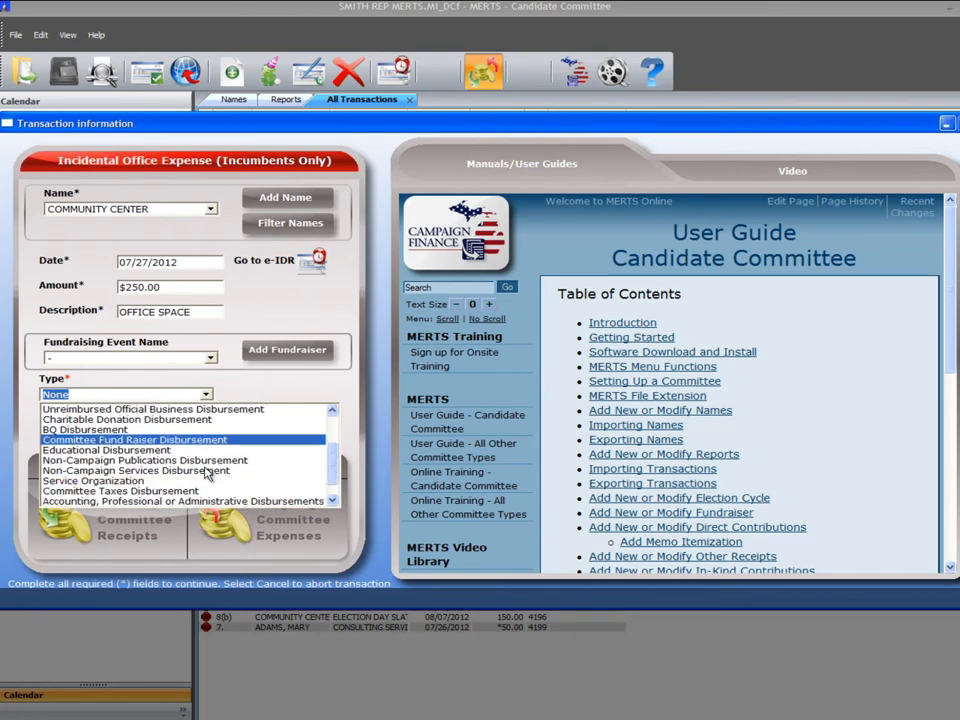
scroll(169, 430, "up", 1)
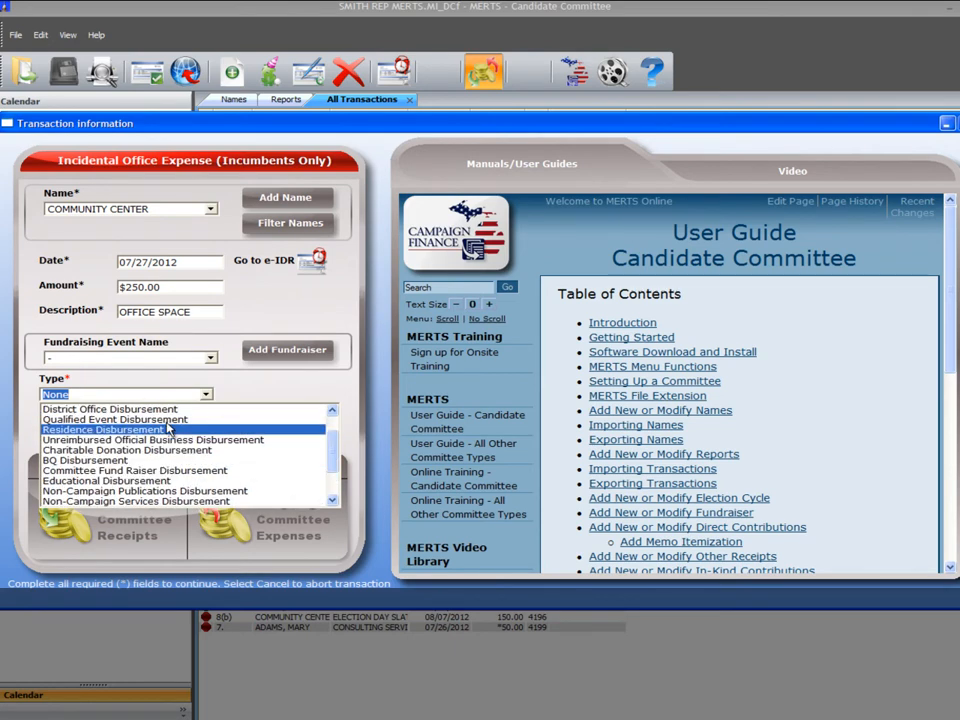
left_click(169, 430)
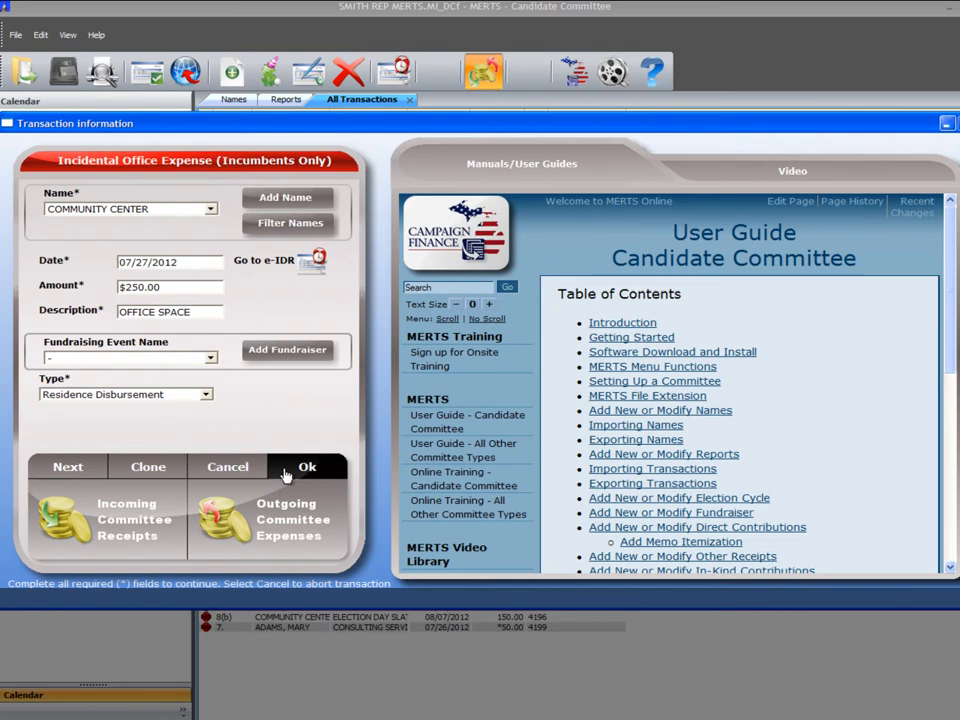
left_click(229, 517)
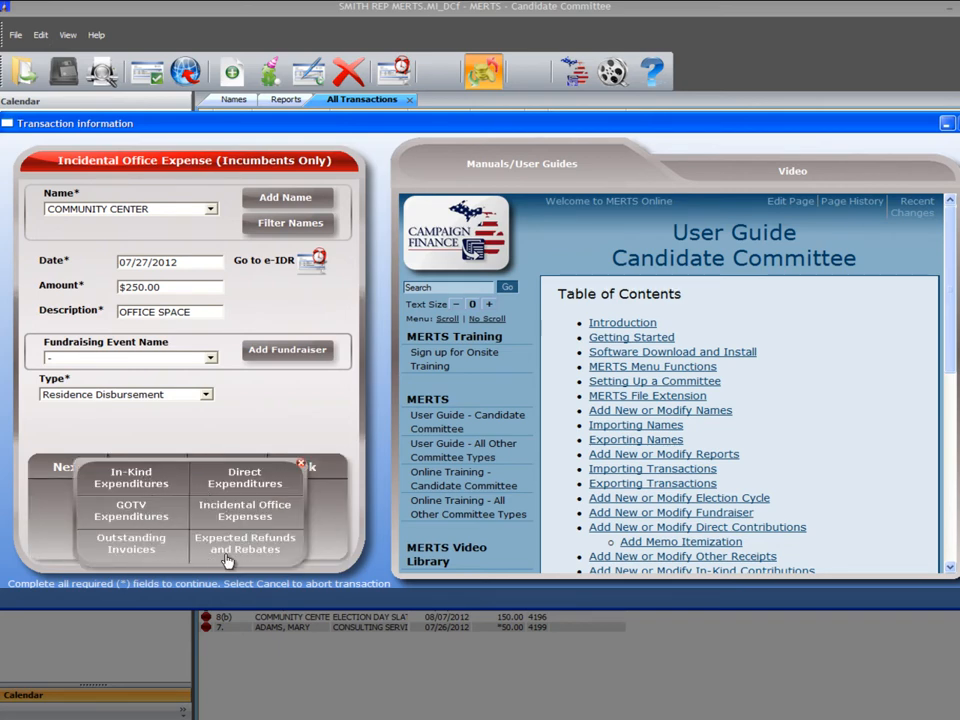
left_click(302, 466)
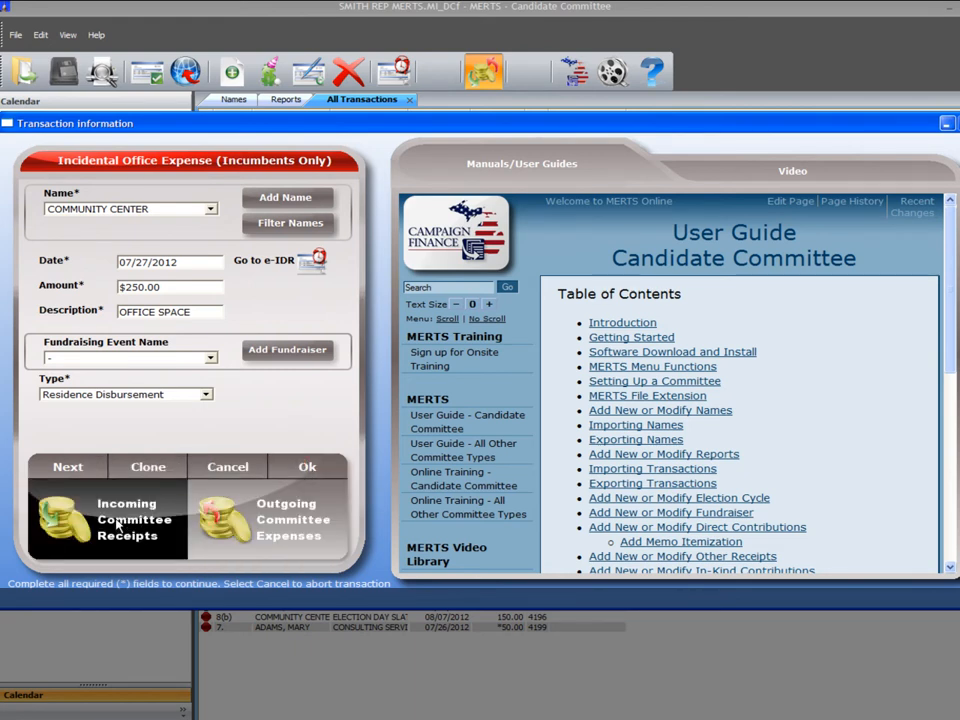
left_click(117, 527)
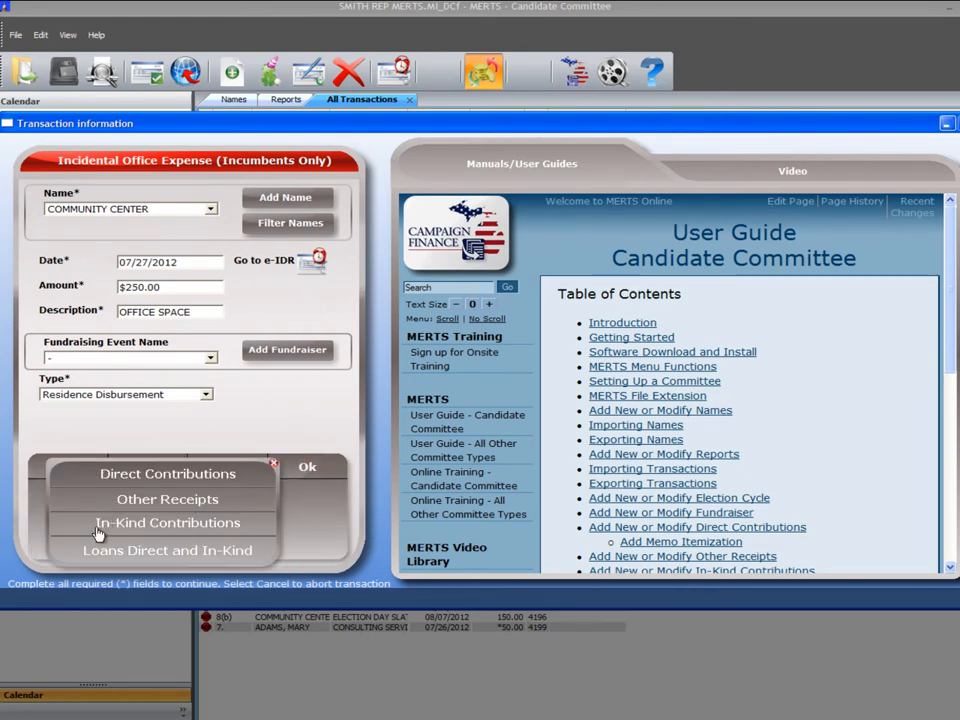
left_click(273, 465)
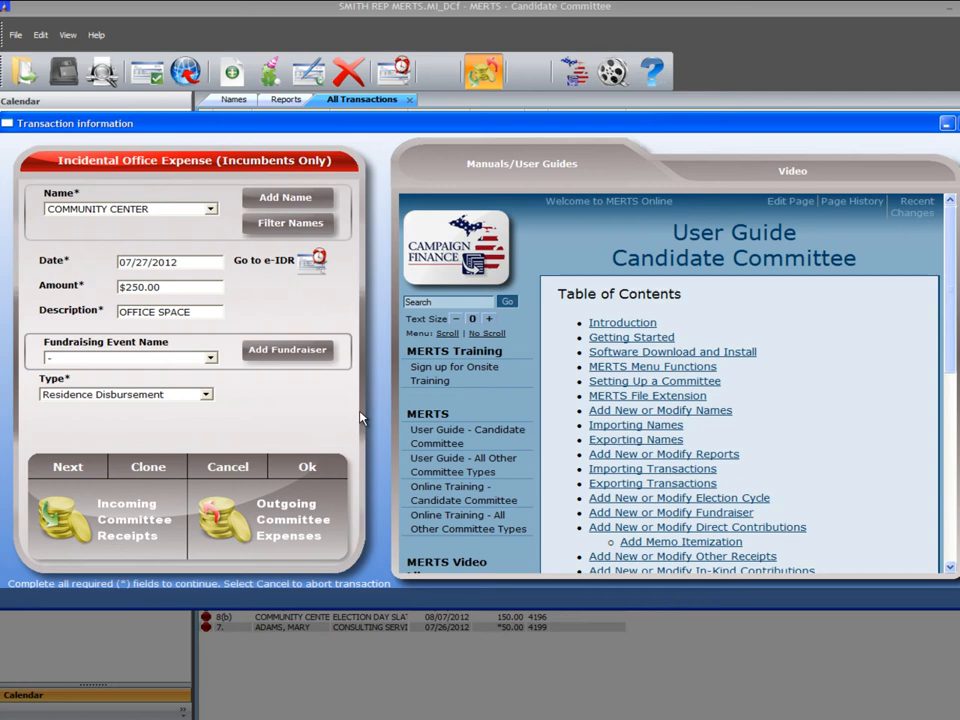
Step: Save the completed incidental office expense to the list of all transactions
left_click(310, 469)
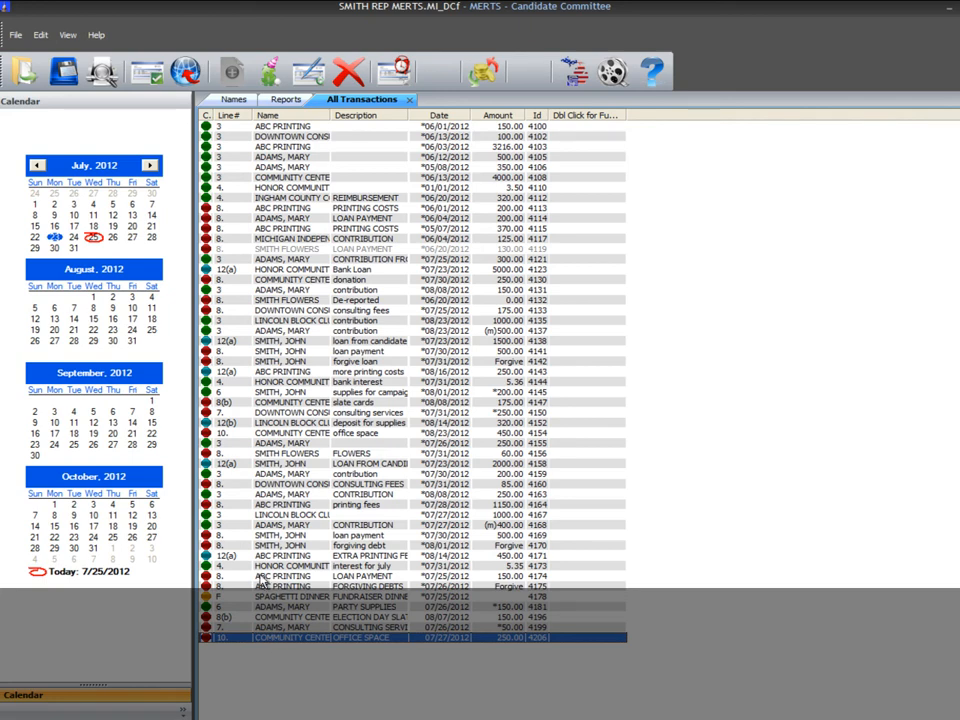
left_click(68, 40)
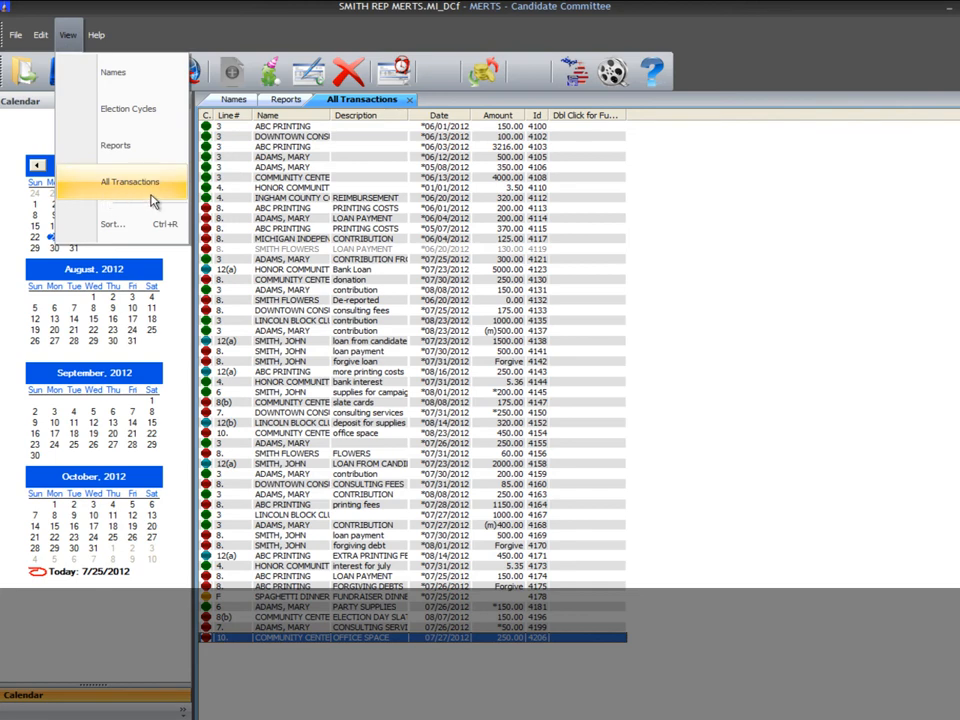
left_click(426, 664)
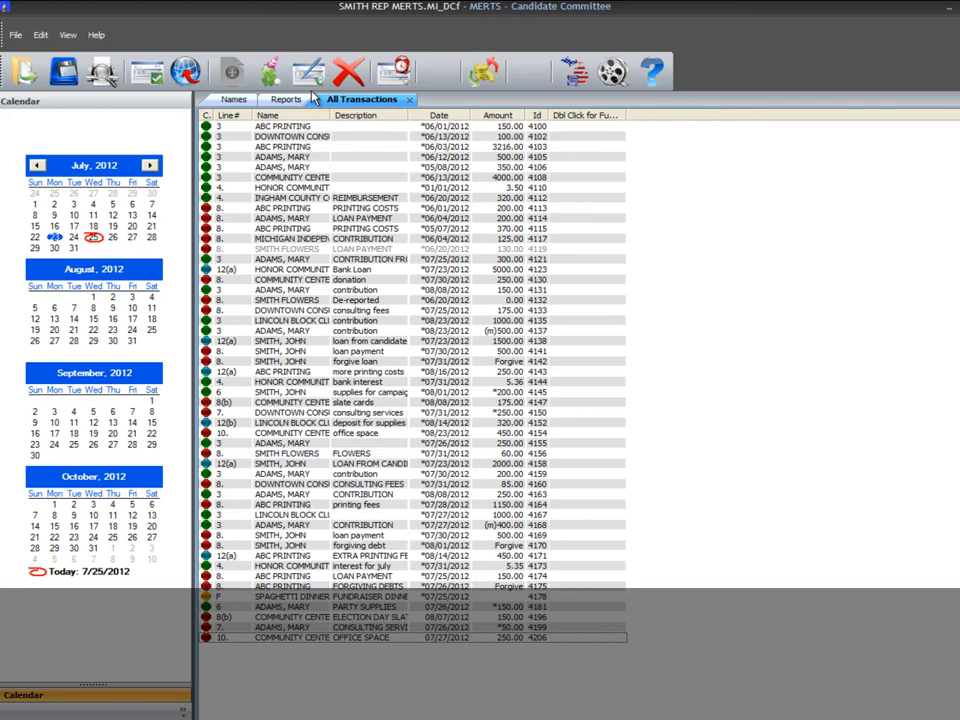
Step: Modify the OFFICE SPACE transaction dated 07/27/2012, setting its amount to $350.00, and confirm the modification
left_click(307, 640)
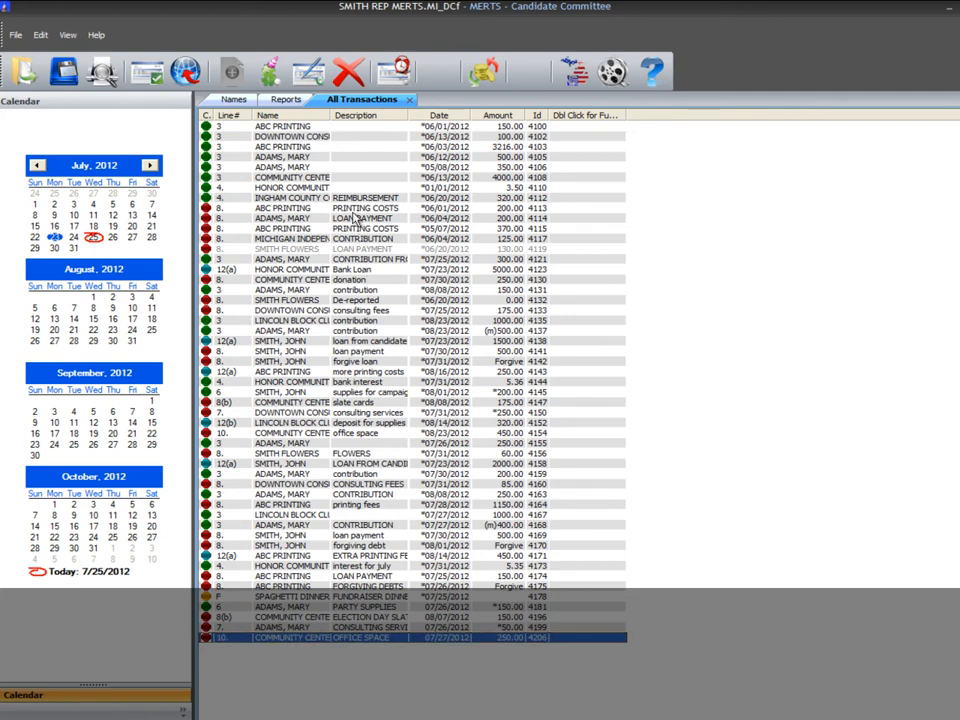
right_click(341, 641)
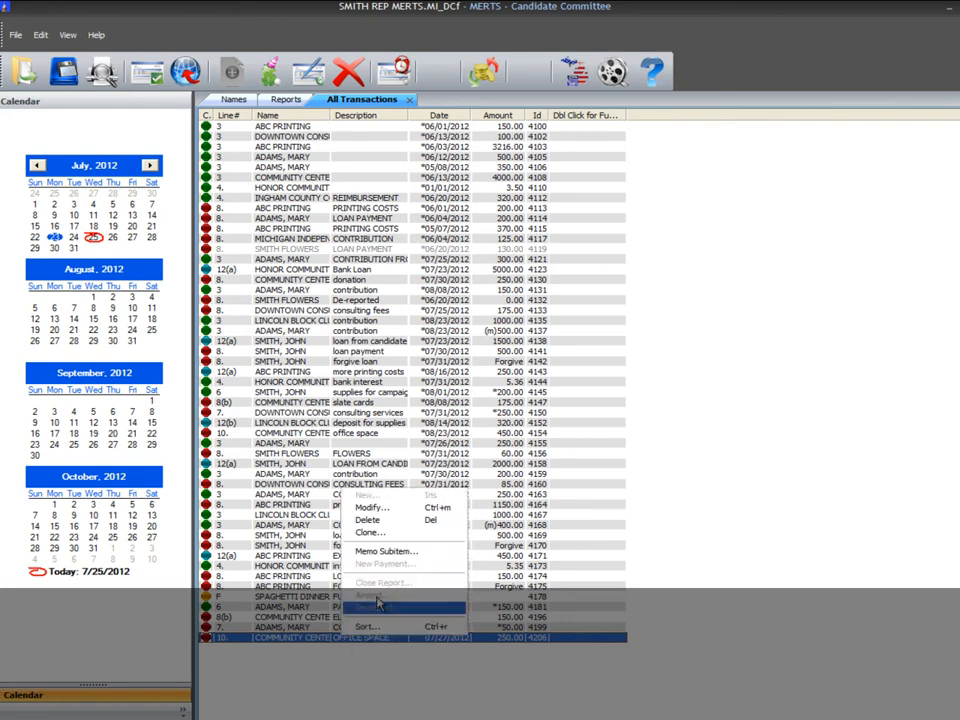
left_click(399, 508)
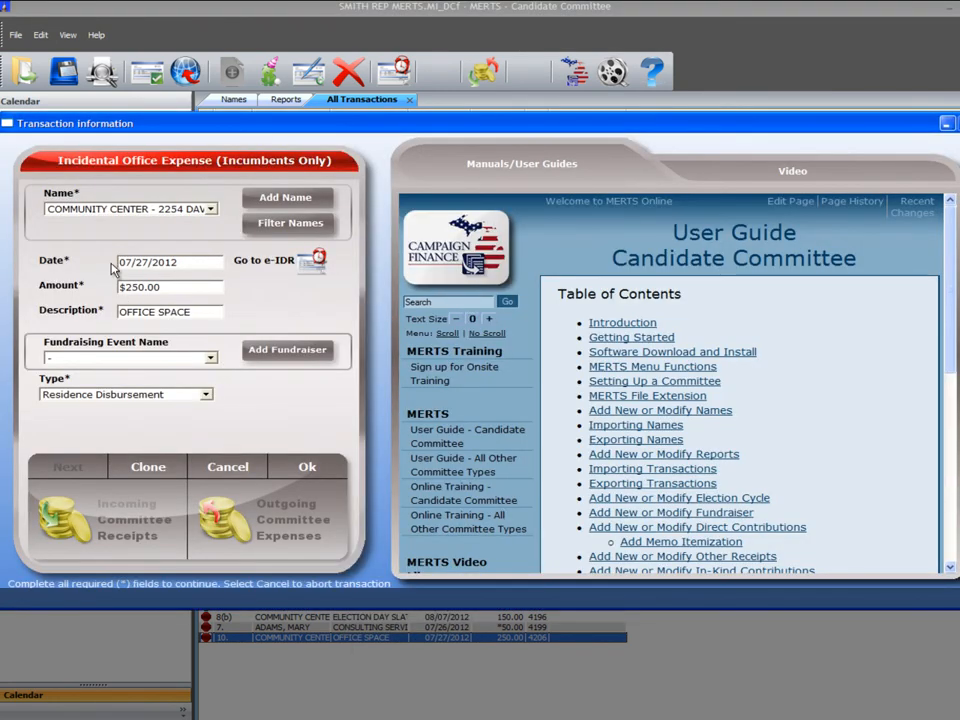
left_click(131, 287)
key("BackSpace")
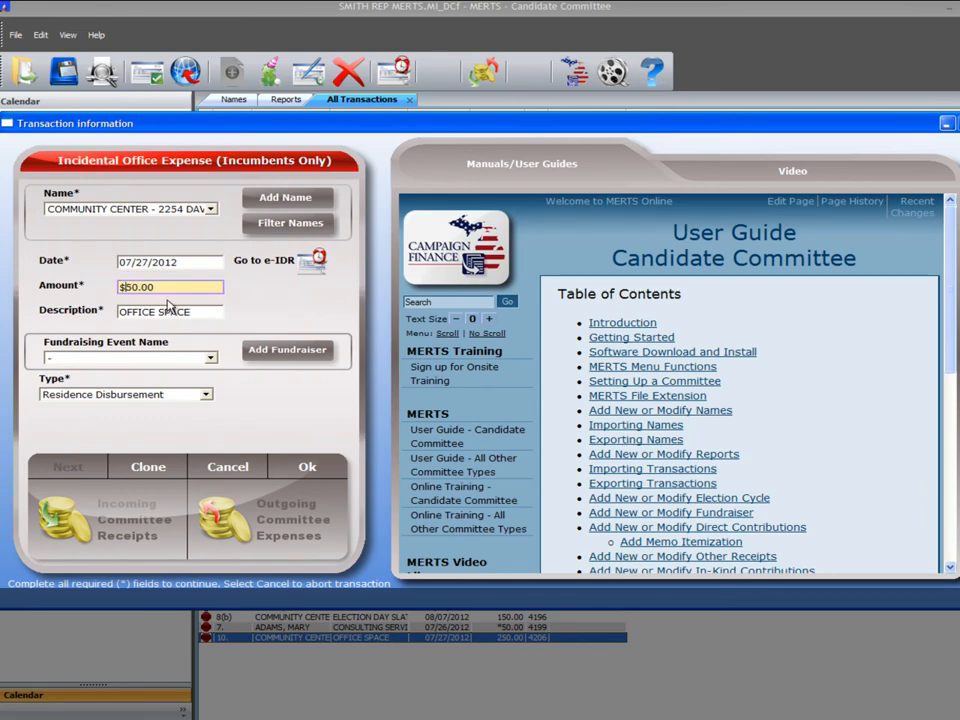
type("3")
left_click(309, 468)
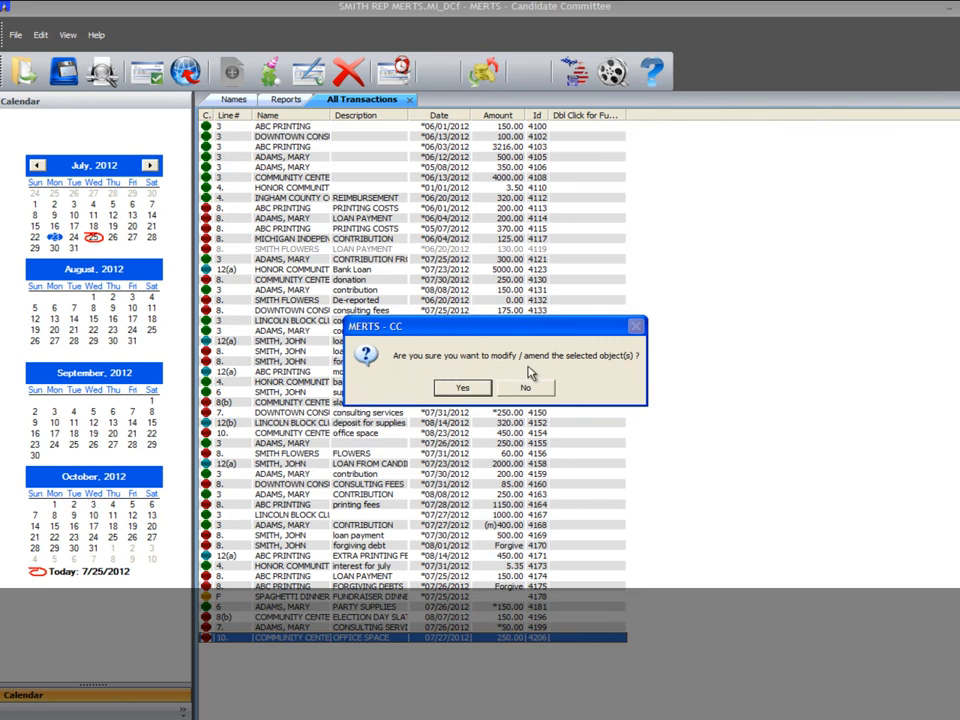
left_click(465, 388)
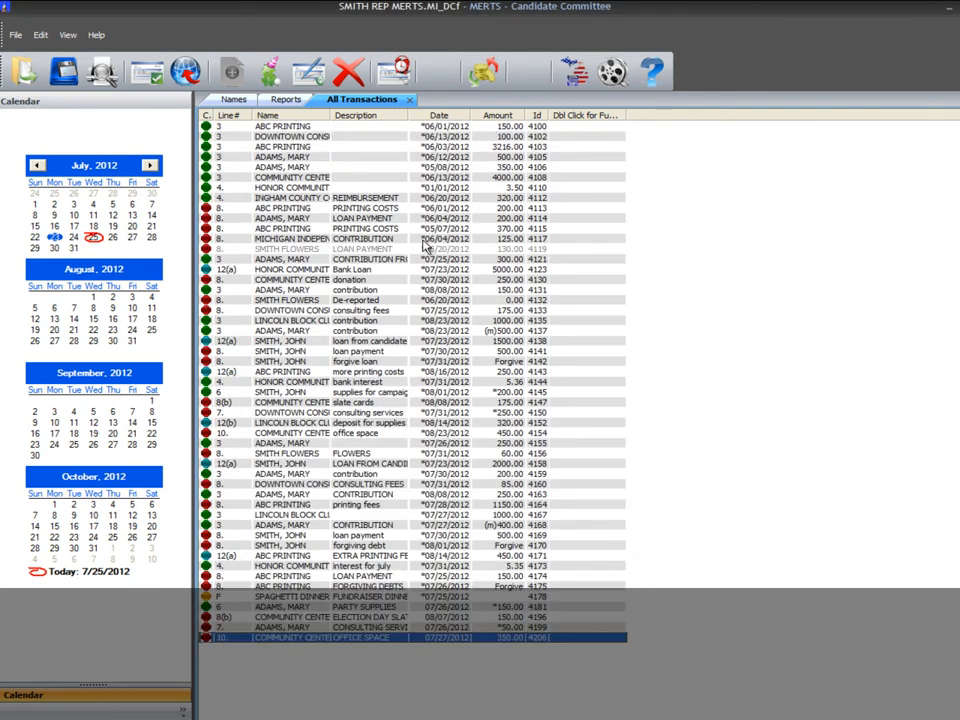
Step: Examine the Amend, Delete and De-report options offered for the reported July transactions and the unreported OFFICE SPACE expense
right_click(419, 284)
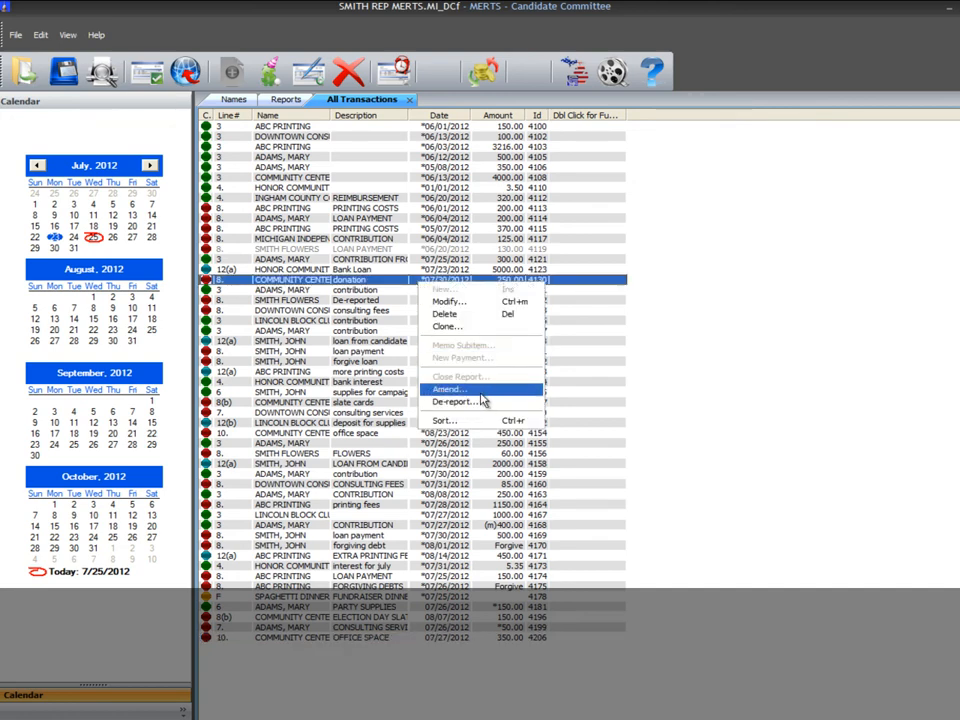
left_click(690, 403)
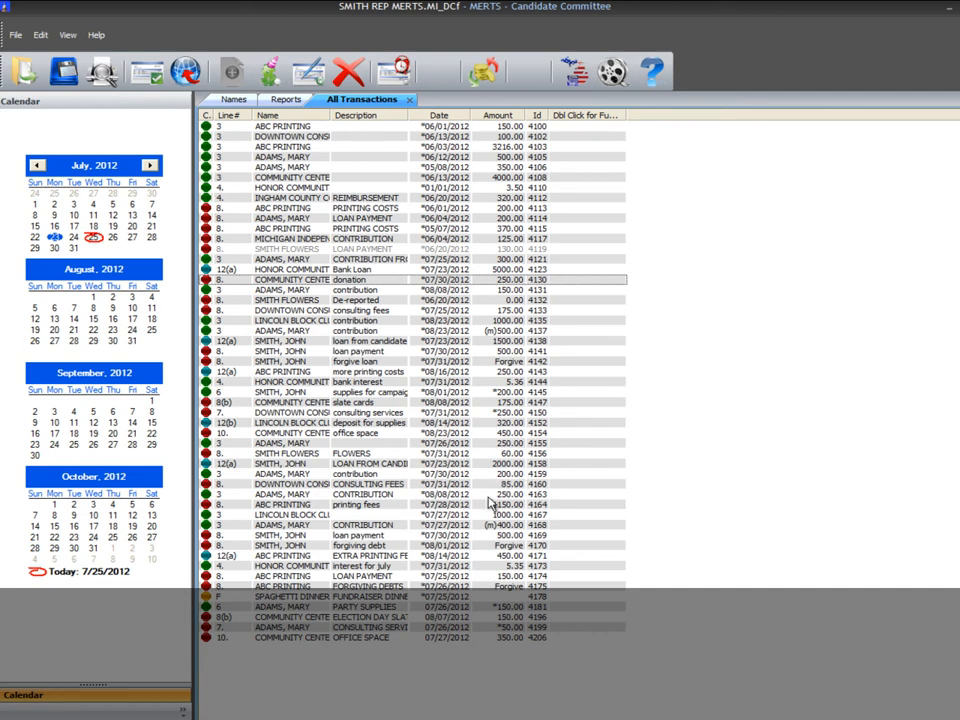
left_click(446, 638)
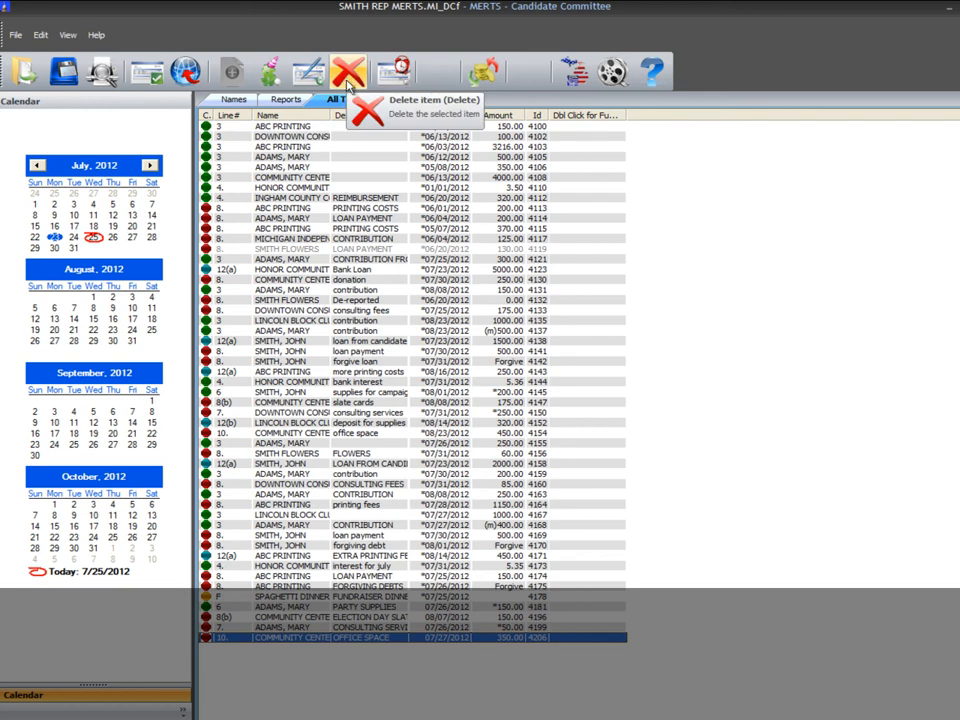
right_click(474, 647)
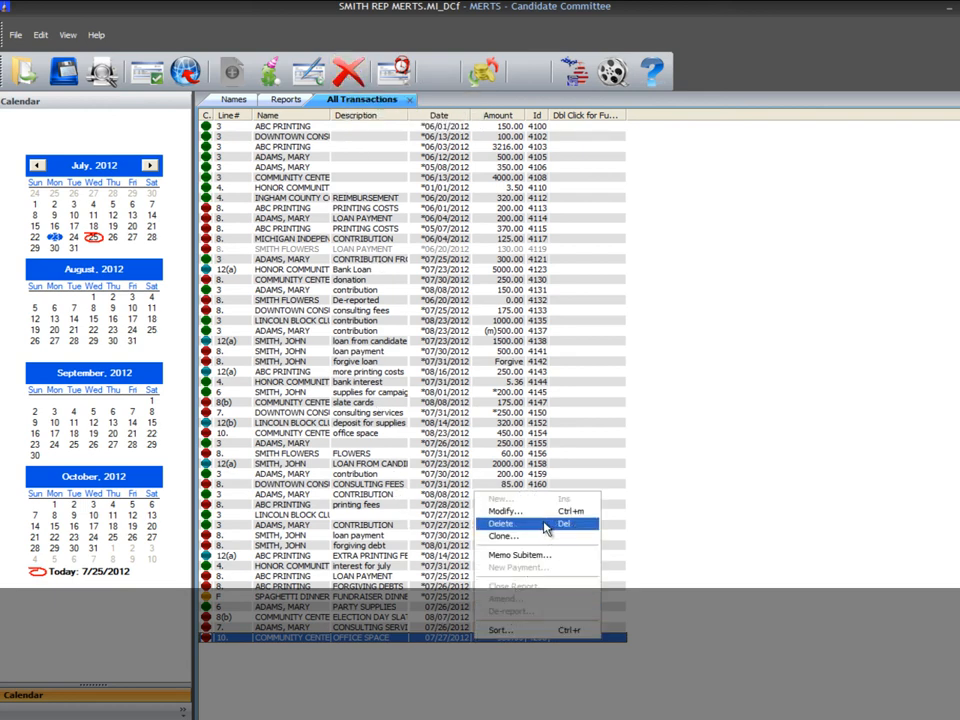
left_click(791, 392)
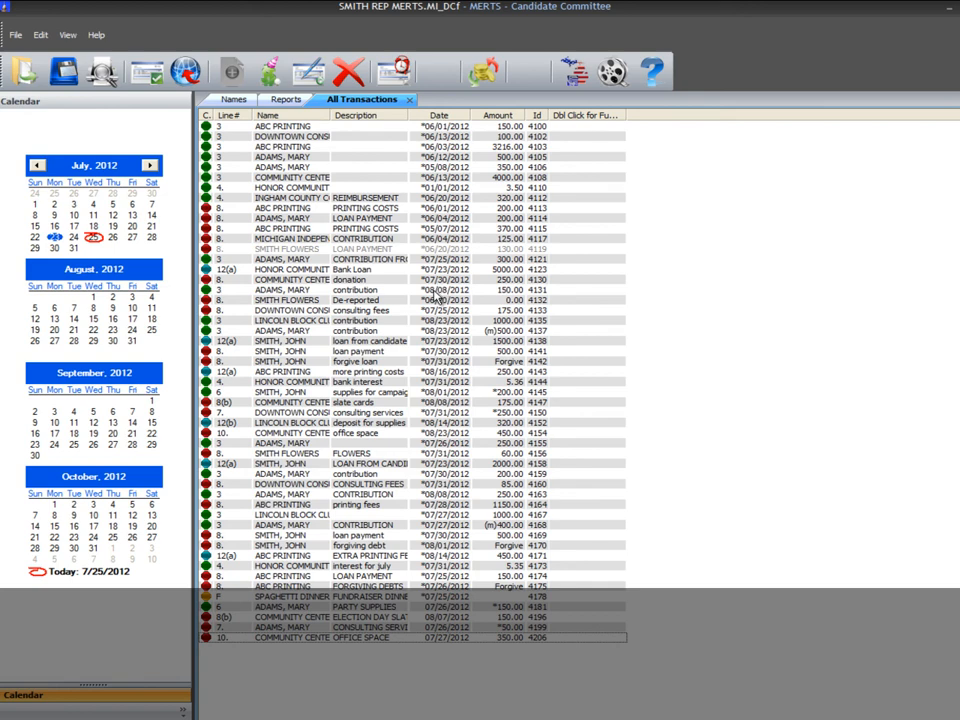
right_click(437, 262)
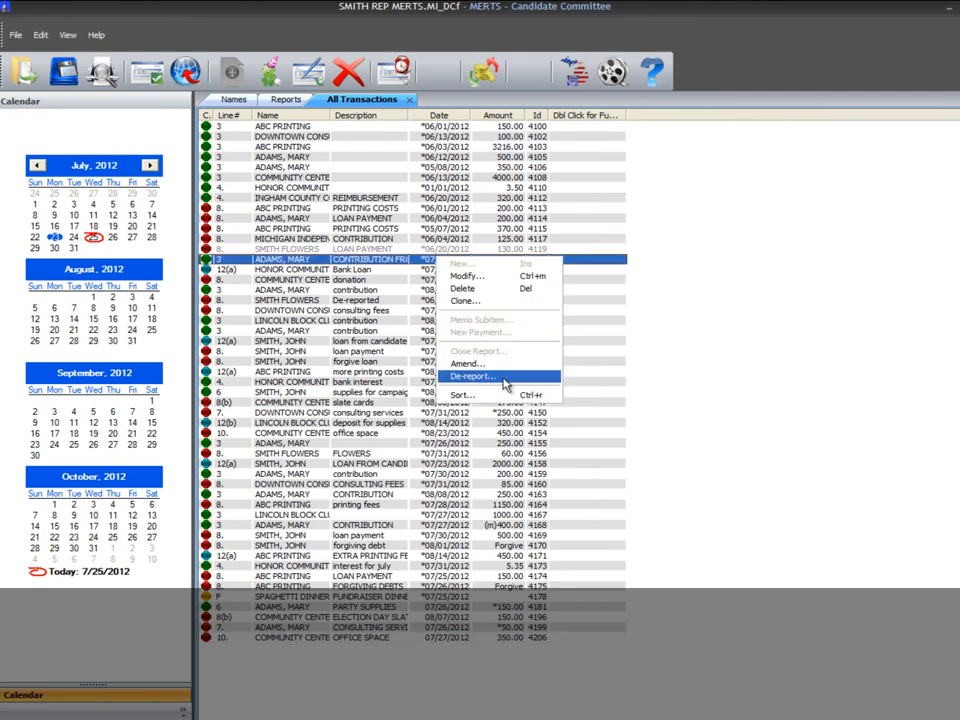
left_click(669, 369)
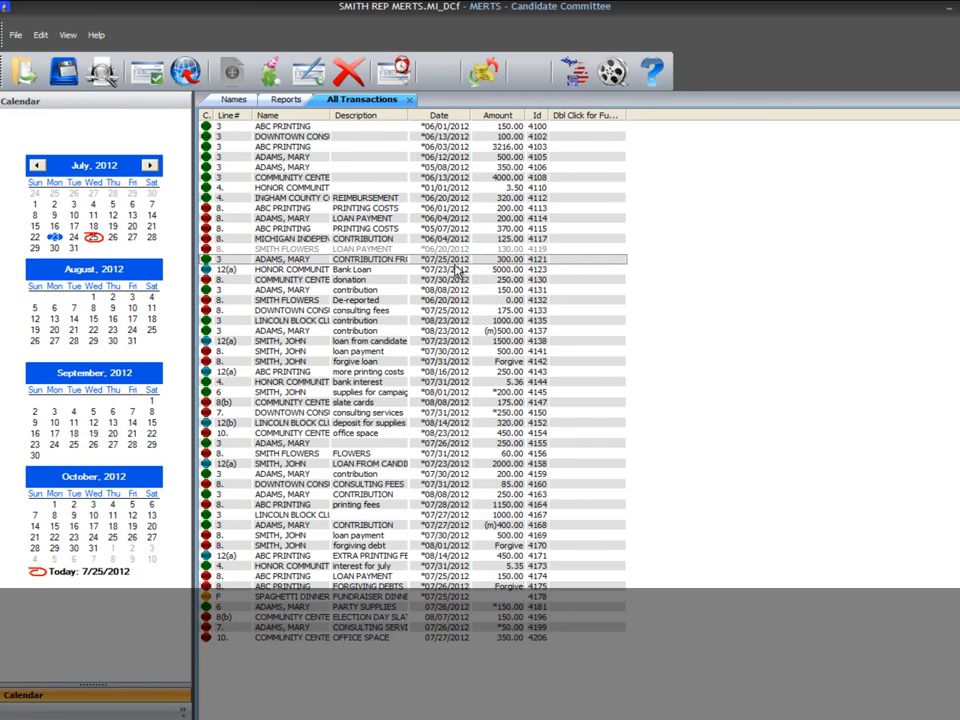